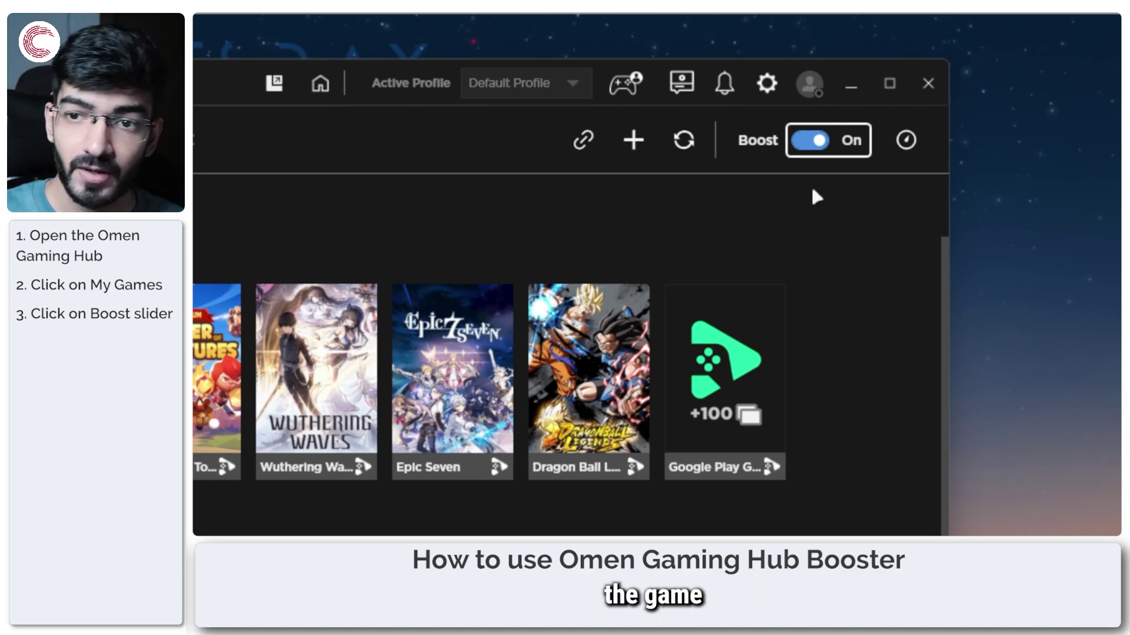
Step: Open the Booster configuration and review the essential CPU and memory optimization items and the background processes
{"action": "left_click", "coordinate": [909, 141]}
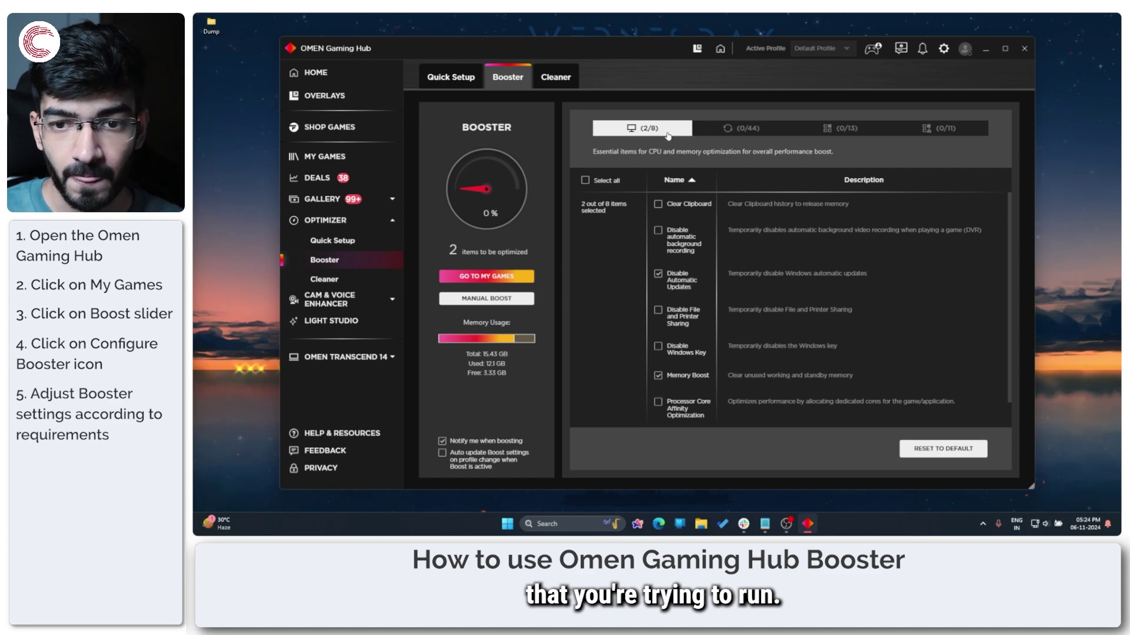
{"action": "left_click", "coordinate": [747, 128]}
{"action": "left_click", "coordinate": [645, 133]}
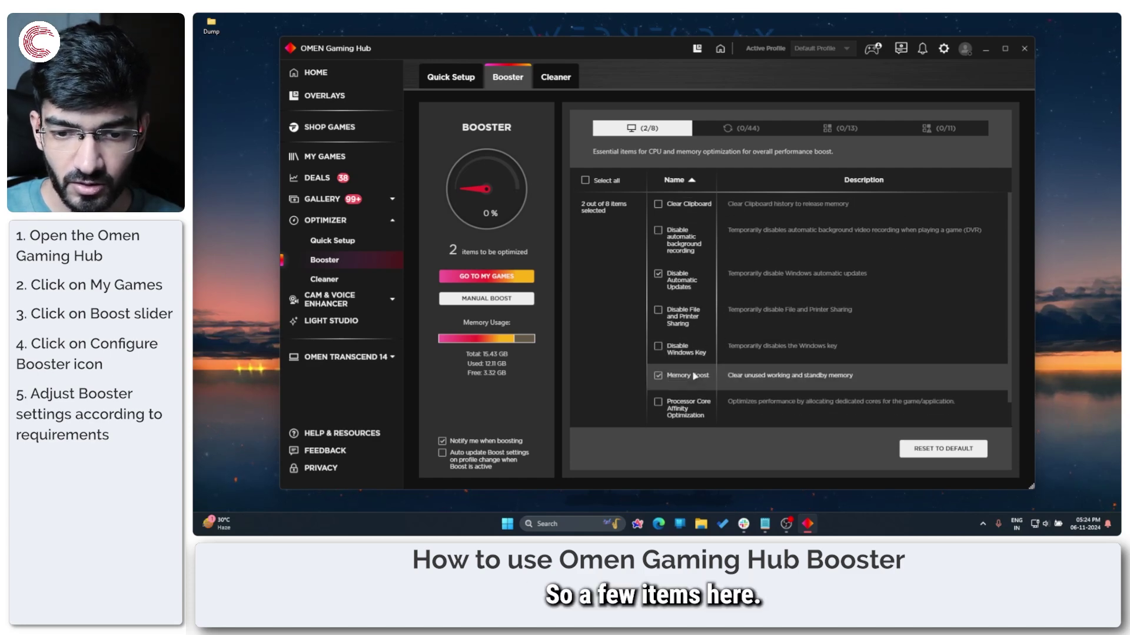
{"action": "left_click", "coordinate": [735, 128]}
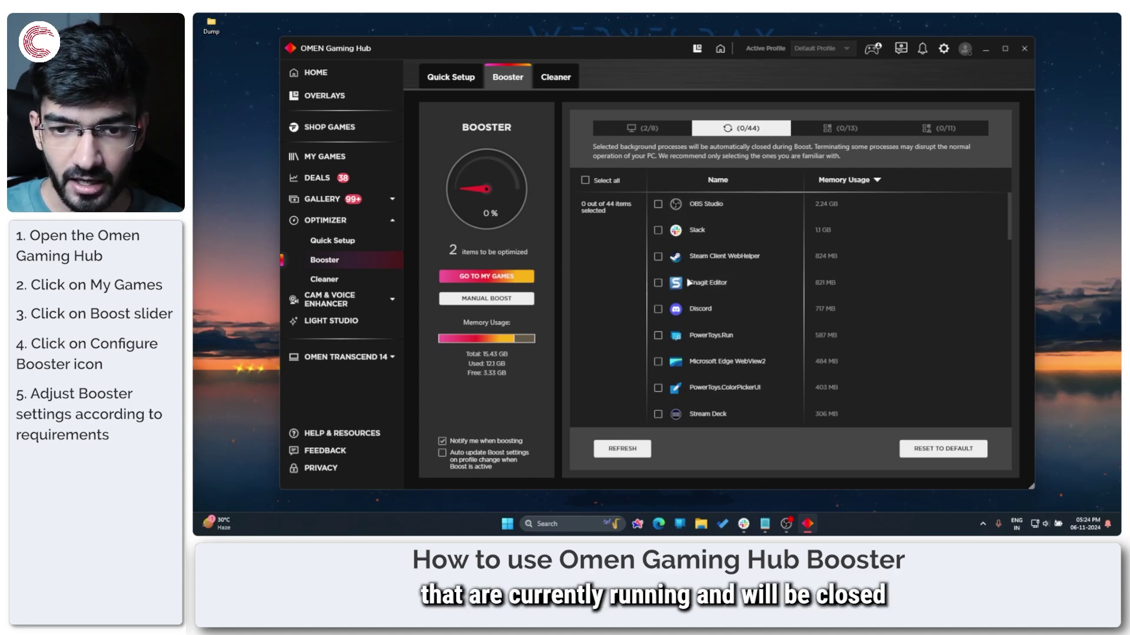
Step: Review the basic Windows services and the advanced Windows services that Booster can stop
{"action": "left_click", "coordinate": [845, 127]}
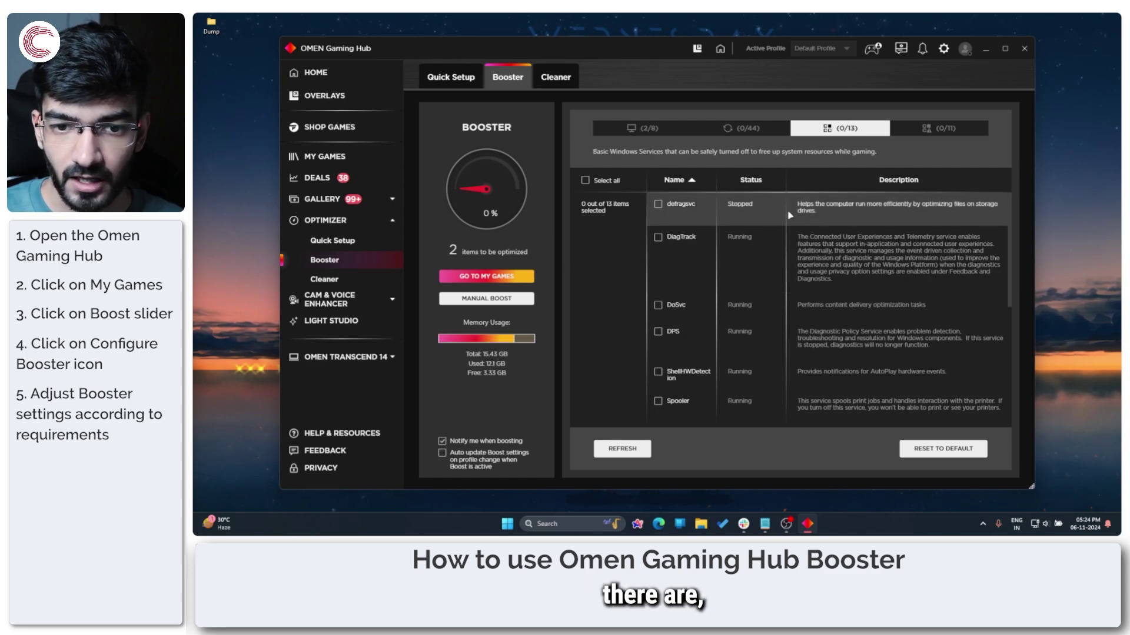
{"action": "scroll", "coordinate": [813, 229], "scroll_direction": "down", "scroll_amount": 3}
{"action": "scroll", "coordinate": [813, 230], "scroll_direction": "up", "scroll_amount": 2}
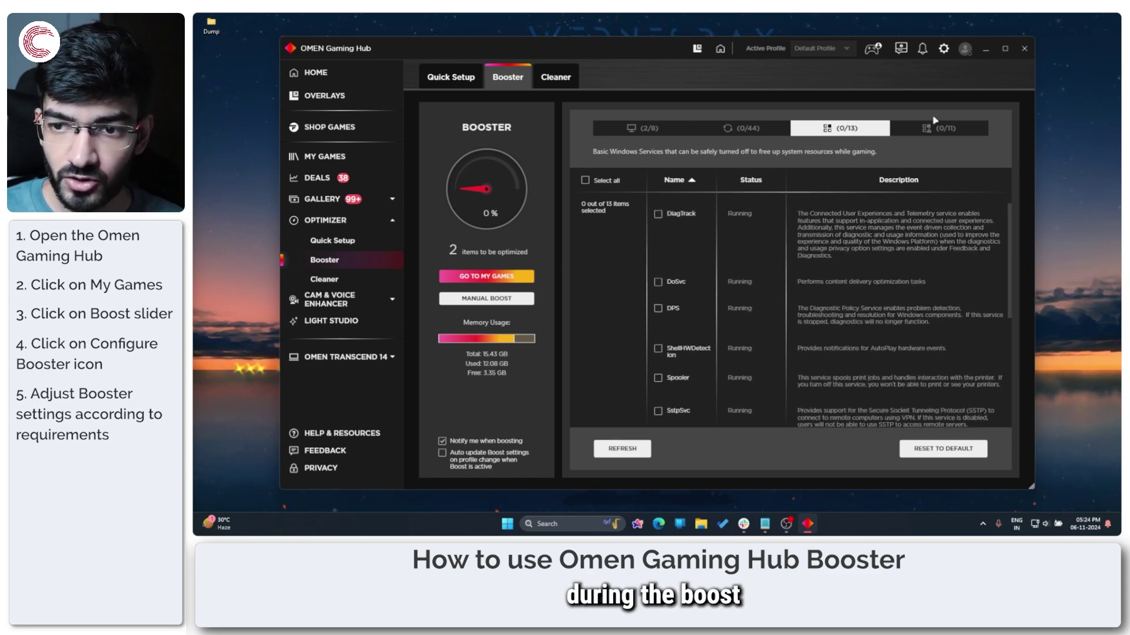
{"action": "left_click", "coordinate": [936, 130]}
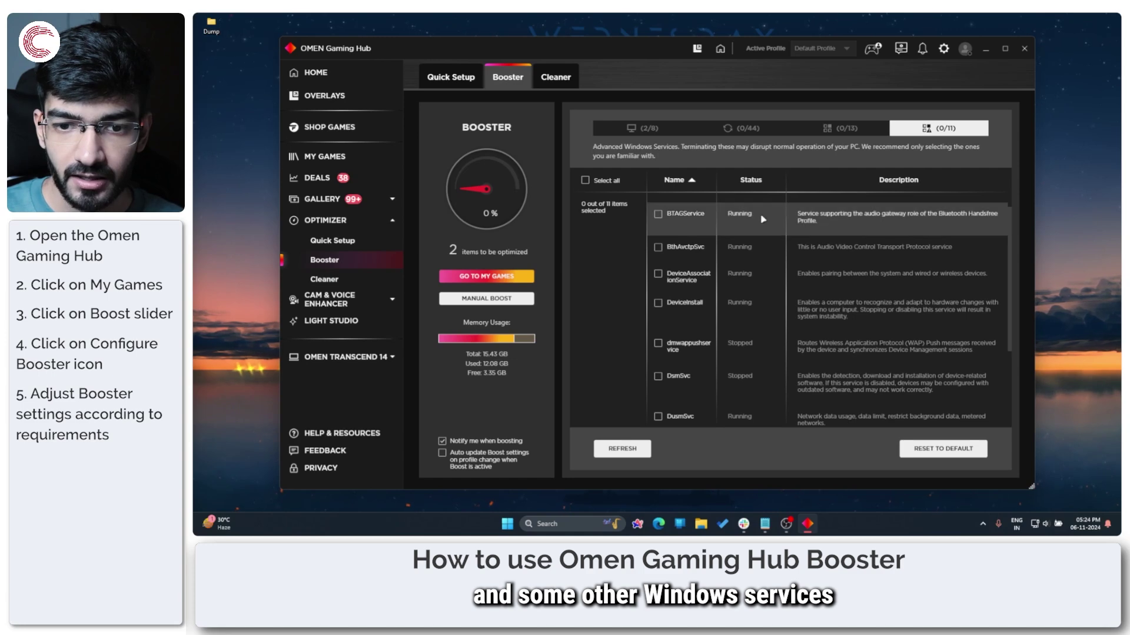
{"action": "scroll", "coordinate": [833, 260], "scroll_direction": "up", "scroll_amount": 1}
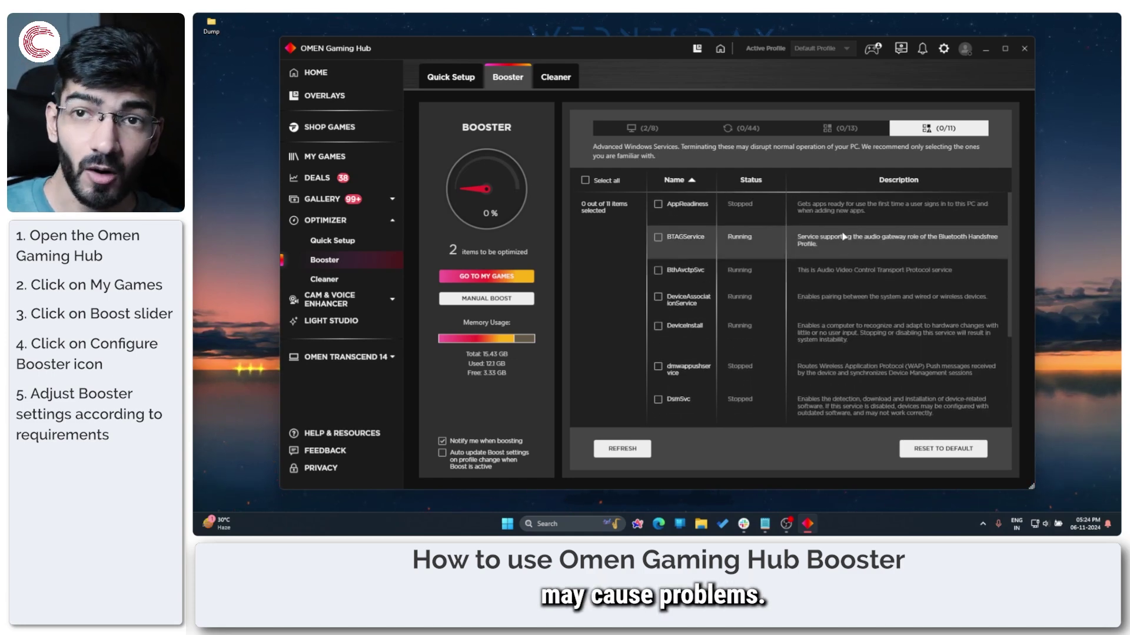
Step: Compare the basic and advanced Windows services descriptions, then go back through background processes to the essential optimization items
{"action": "left_click", "coordinate": [846, 129]}
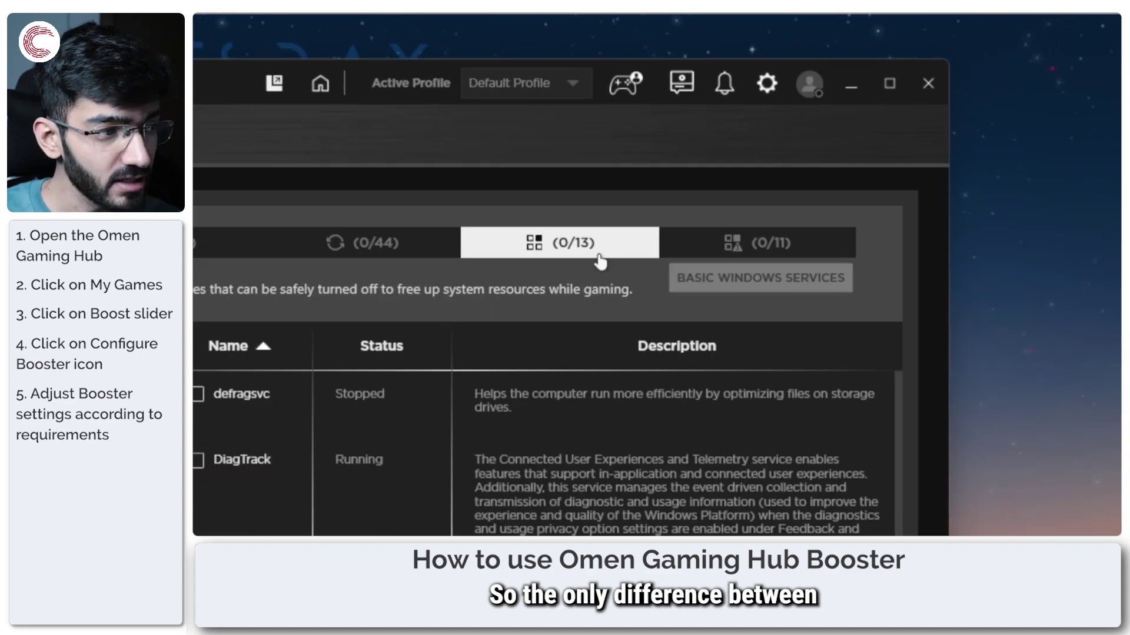
{"action": "left_click", "coordinate": [681, 253]}
{"action": "left_click", "coordinate": [618, 248]}
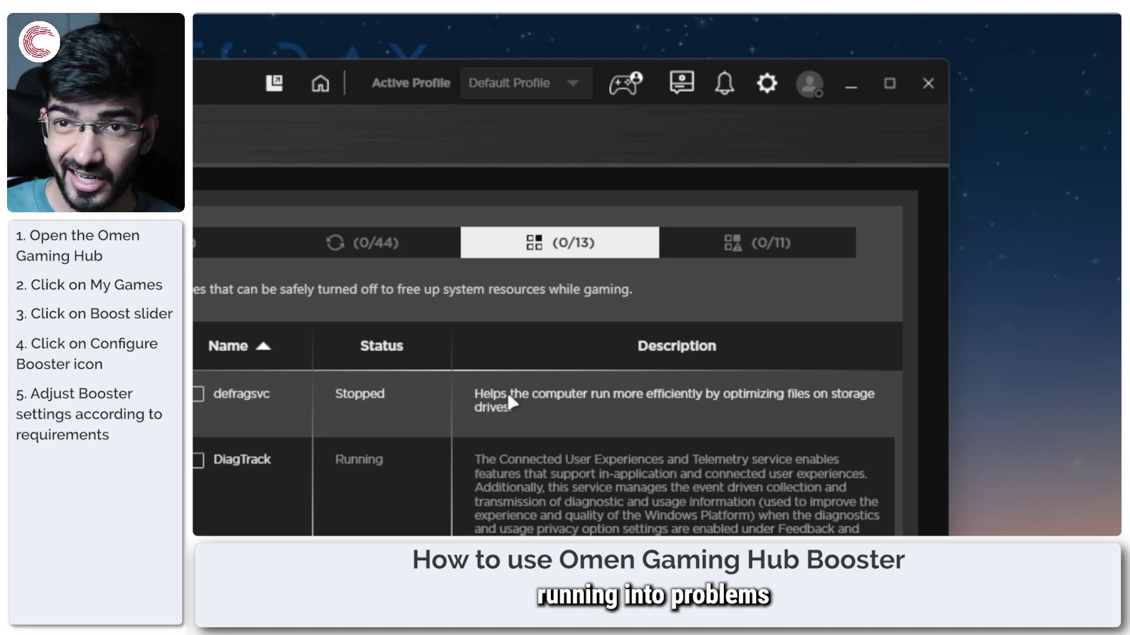
{"action": "left_click", "coordinate": [756, 244]}
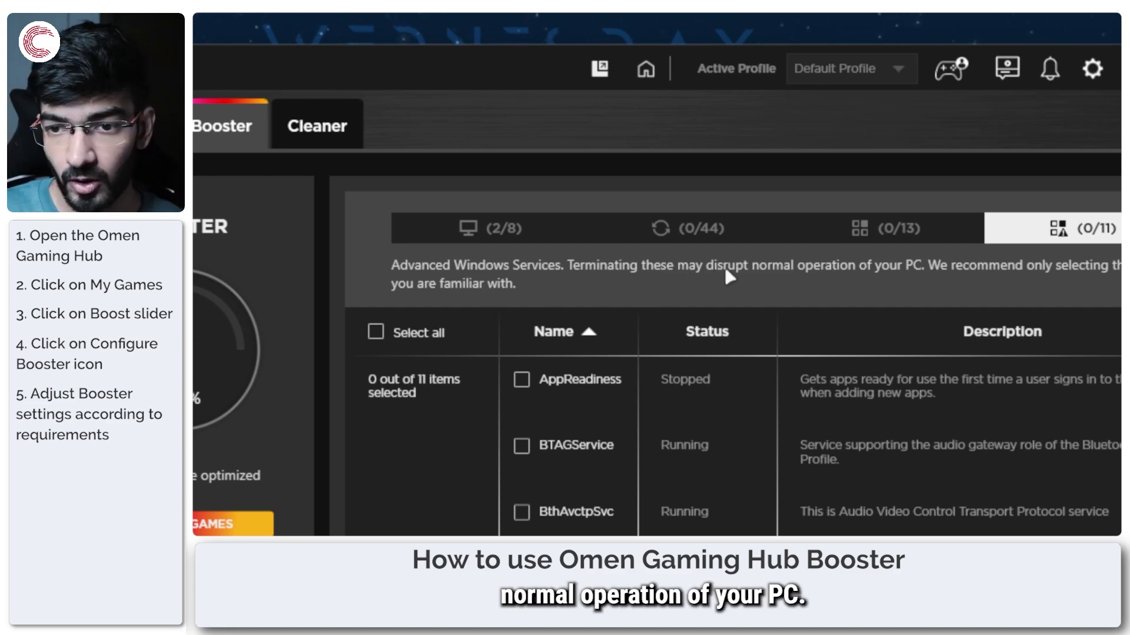
{"action": "left_click", "coordinate": [894, 238]}
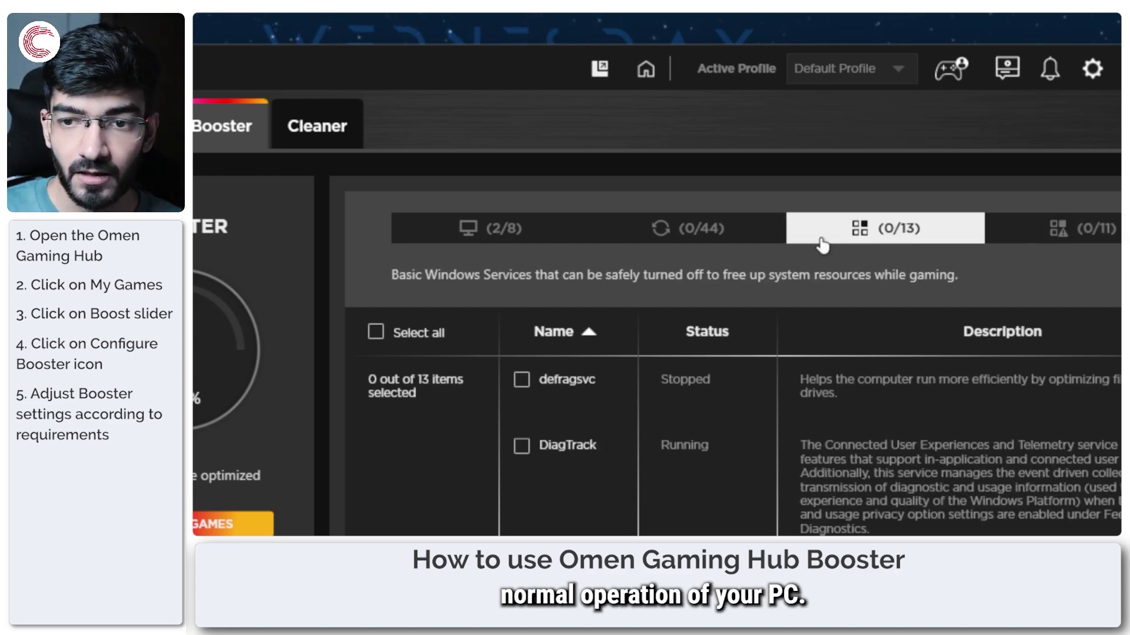
{"action": "left_click", "coordinate": [774, 232]}
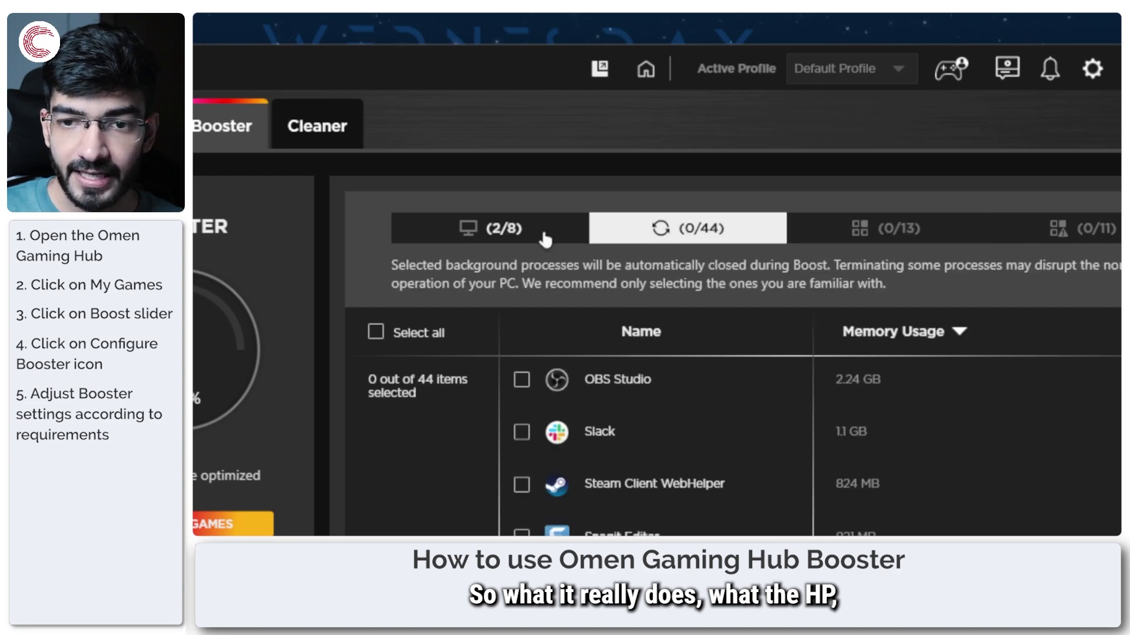
{"action": "left_click", "coordinate": [543, 238]}
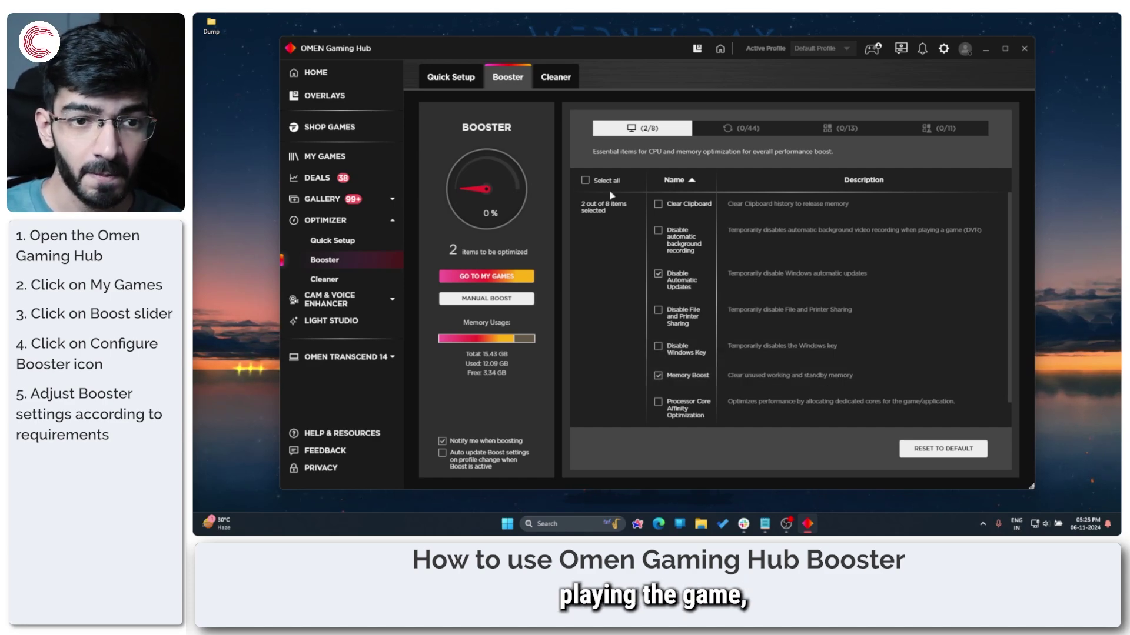
Step: View the Cleaner page, then run a manual boost in Booster and restore the system from it
{"action": "left_click", "coordinate": [556, 80]}
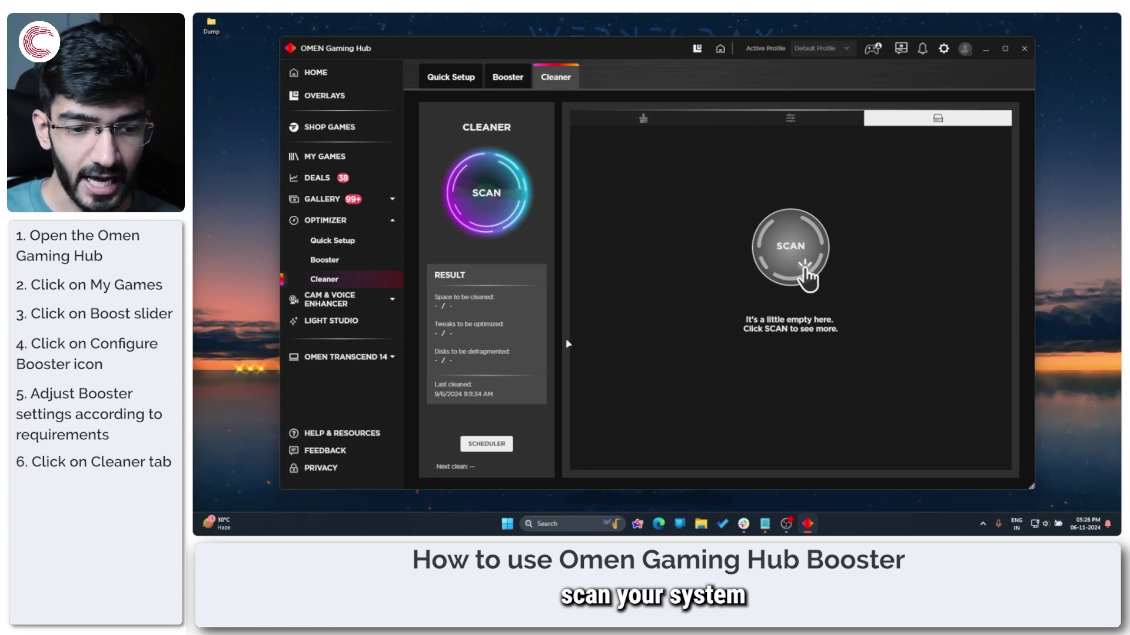
{"action": "left_click", "coordinate": [508, 82]}
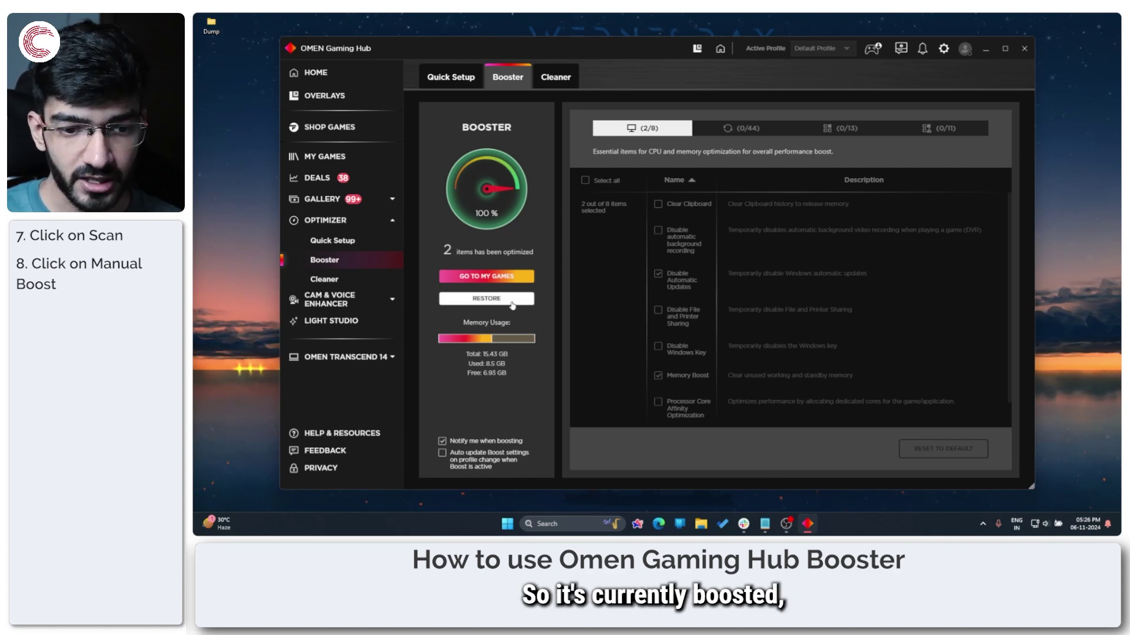
{"action": "left_click", "coordinate": [512, 301]}
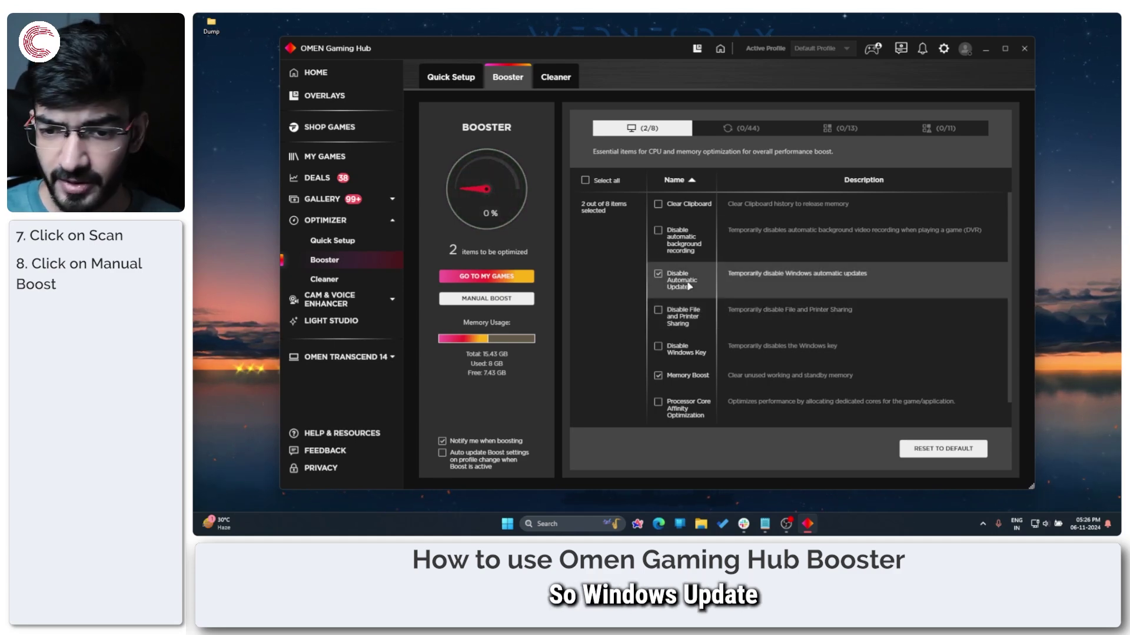
Step: Look through all four Booster item categories again, ending on the essential optimization items
{"action": "left_click", "coordinate": [746, 135]}
{"action": "left_click", "coordinate": [648, 128]}
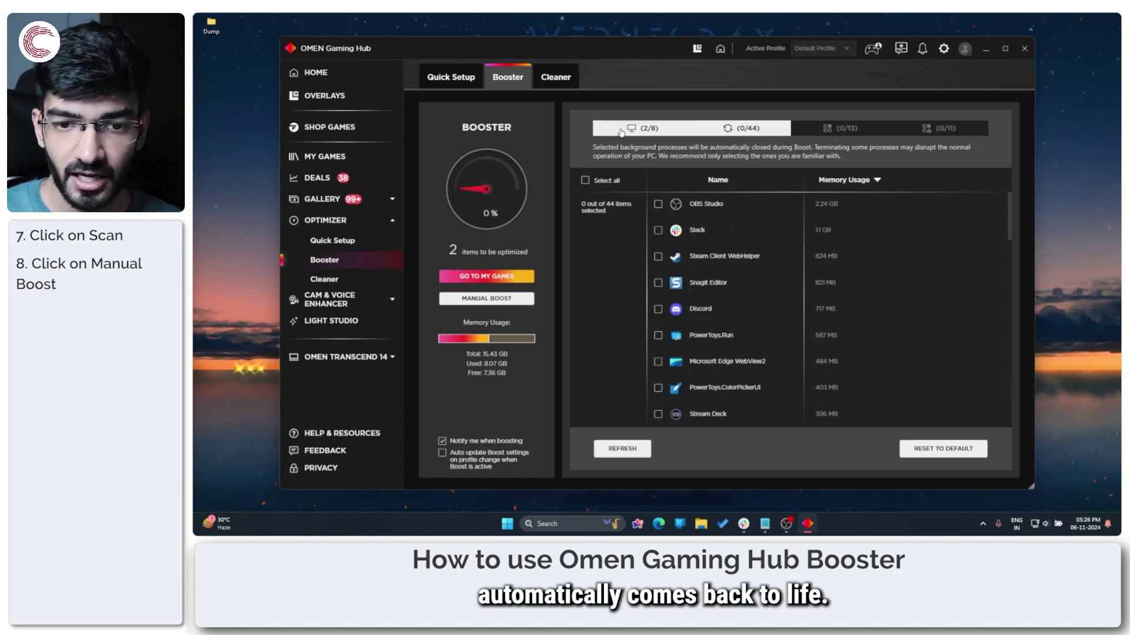
{"action": "left_click", "coordinate": [746, 129]}
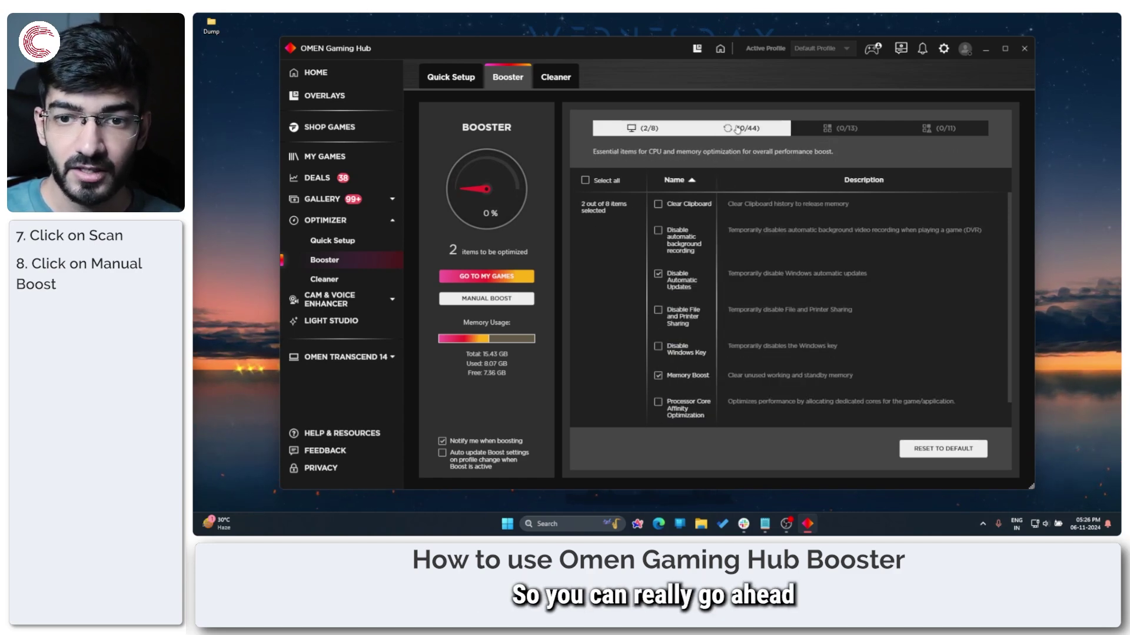
{"action": "left_click", "coordinate": [842, 128]}
{"action": "left_click", "coordinate": [940, 128]}
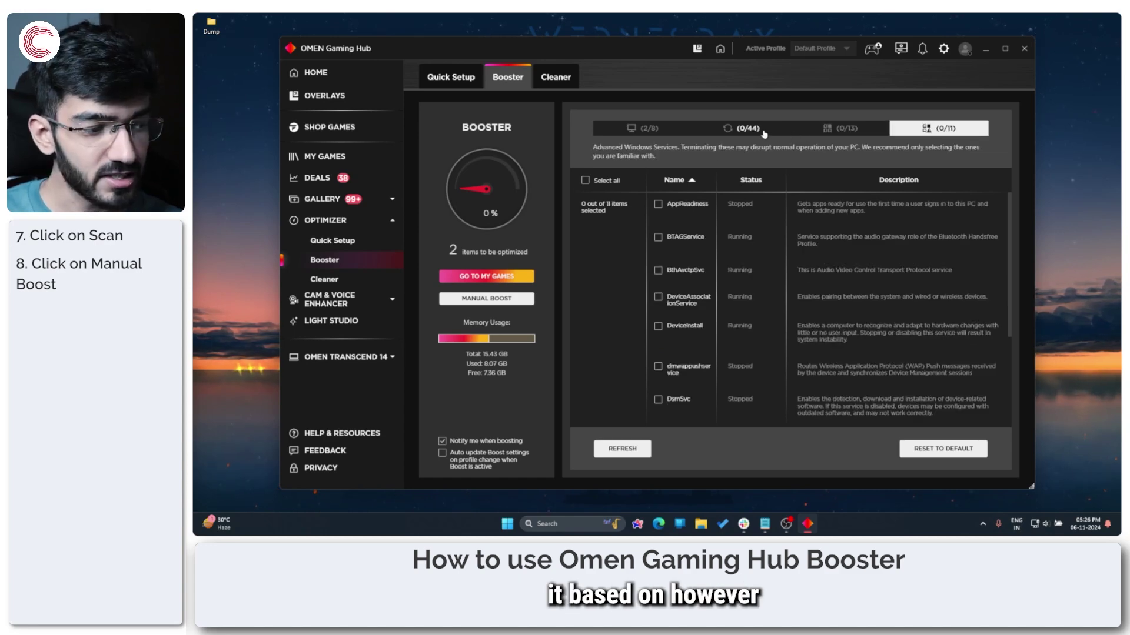
{"action": "left_click", "coordinate": [648, 128]}
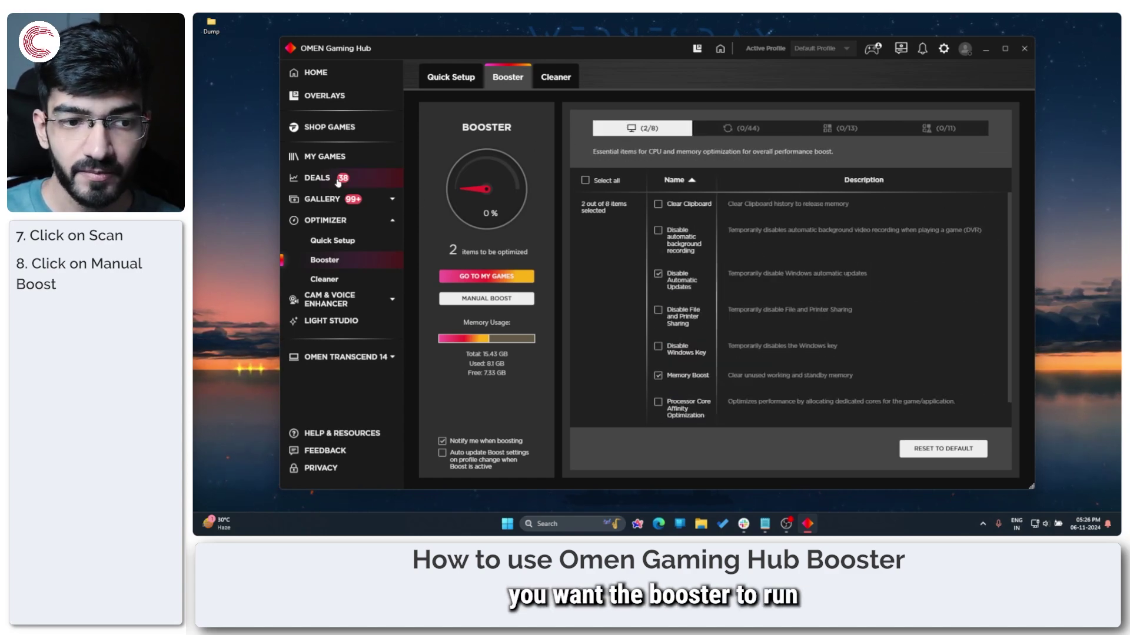
Step: Turn off the global Boost in My Games and check the options available for Rocket League
{"action": "left_click", "coordinate": [329, 157]}
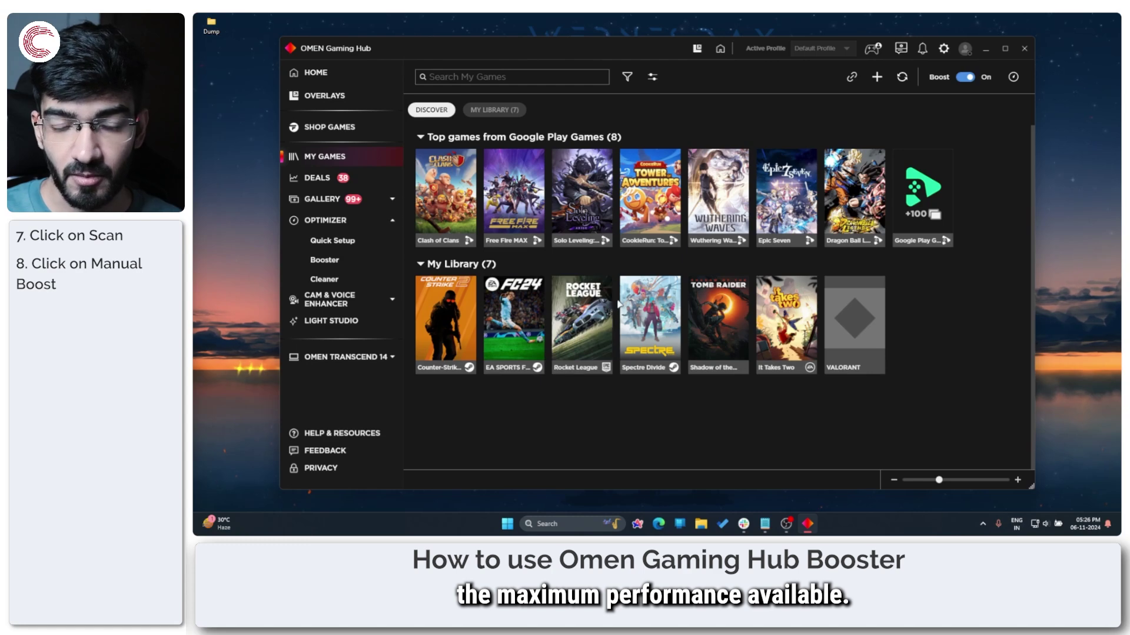
{"action": "left_click", "coordinate": [963, 78]}
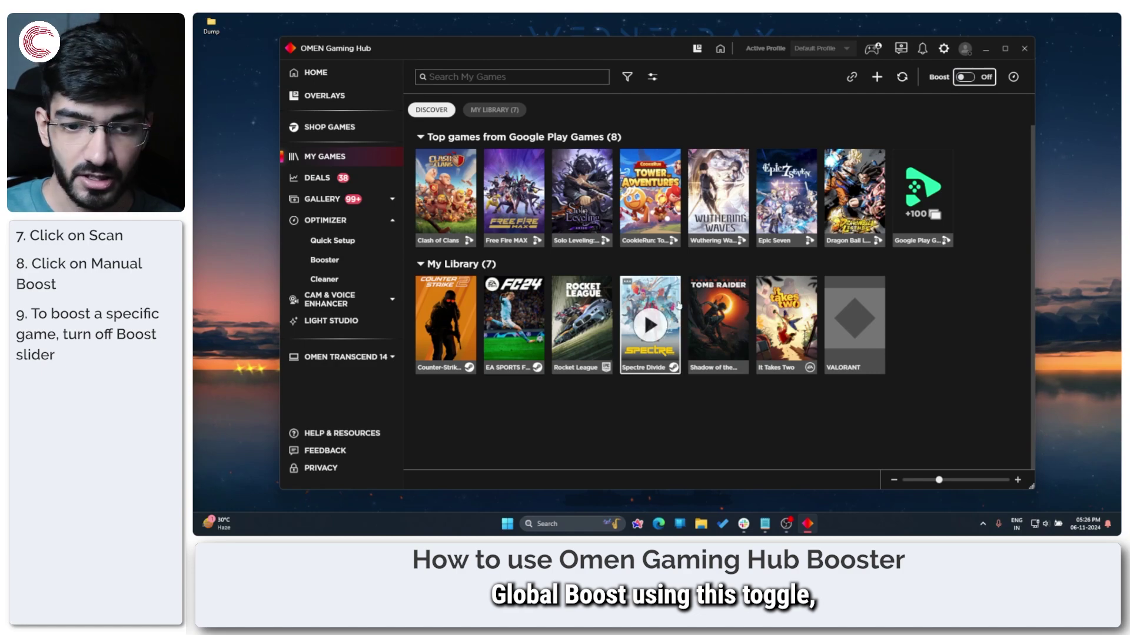
{"action": "right_click", "coordinate": [585, 303]}
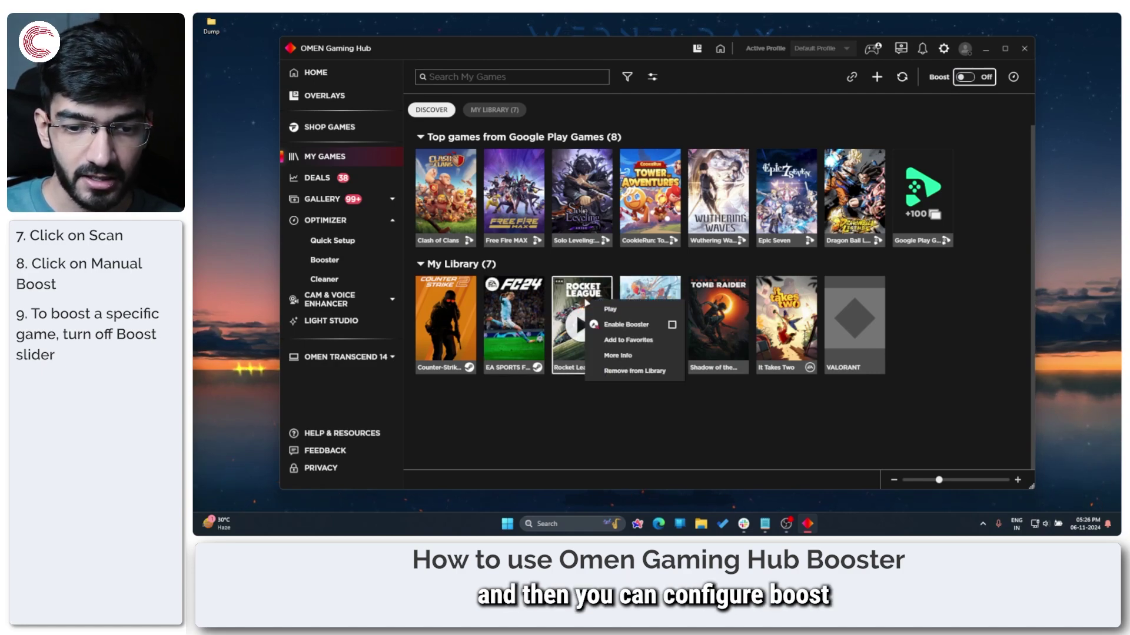
{"action": "left_click", "coordinate": [558, 261]}
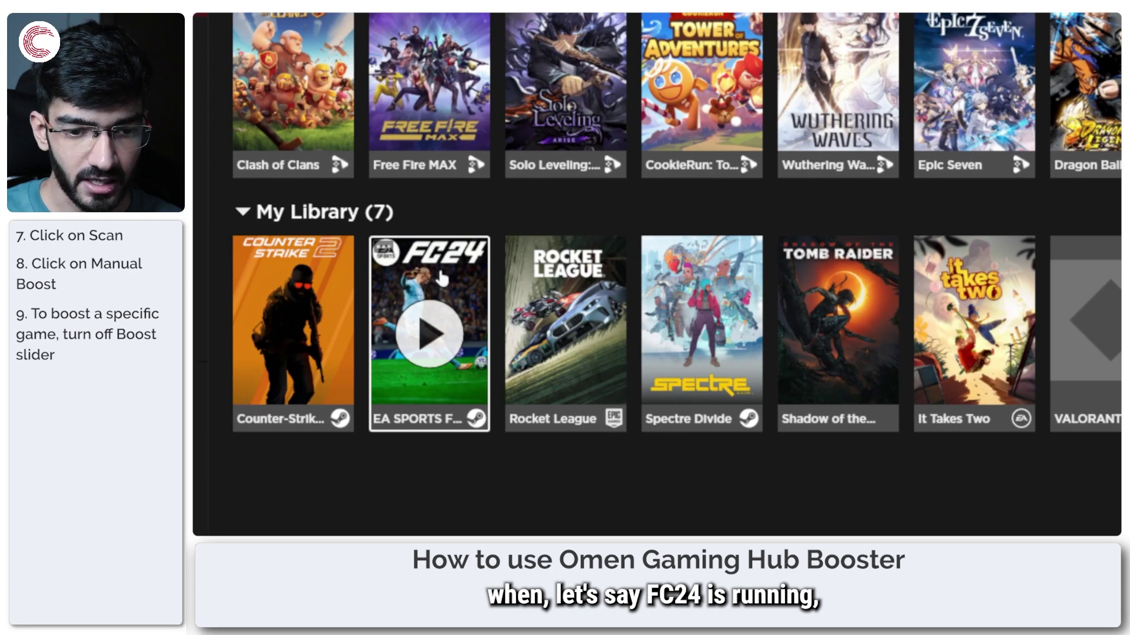
Step: Enable Booster individually for the EA SPORTS FC 24 game in My Library
{"action": "right_click", "coordinate": [440, 271]}
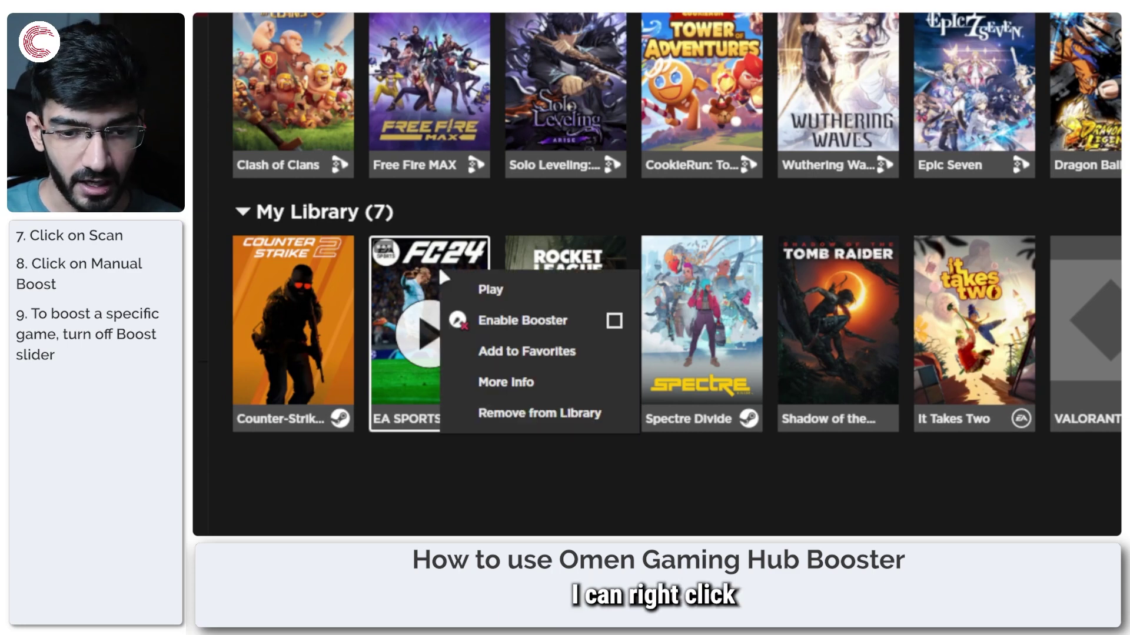
{"action": "left_click", "coordinate": [613, 322]}
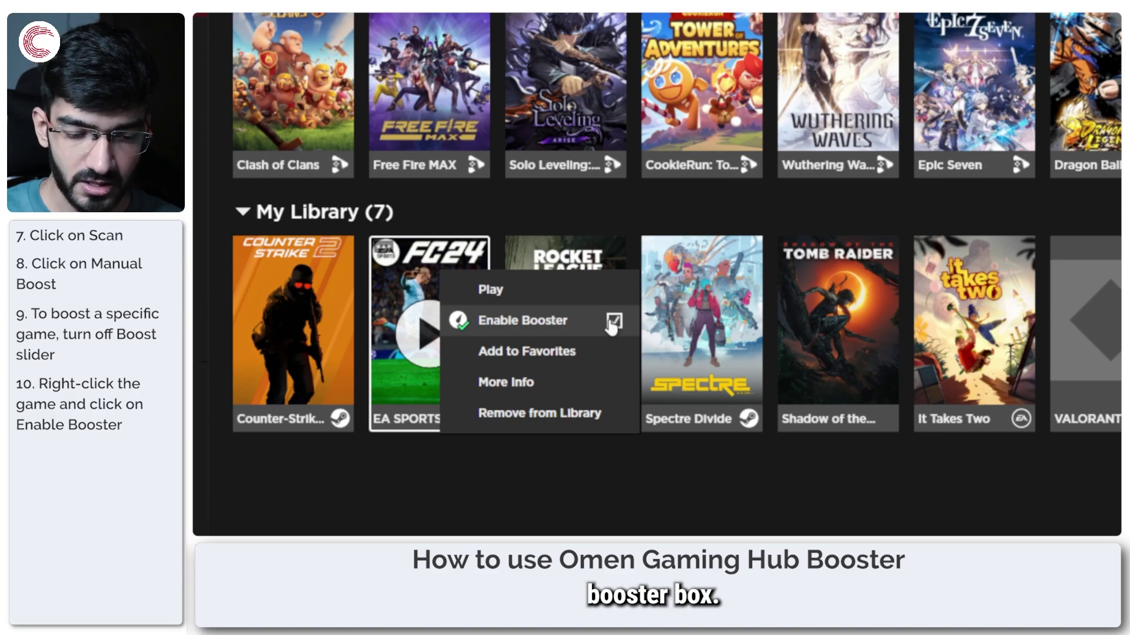
{"action": "left_click", "coordinate": [612, 323]}
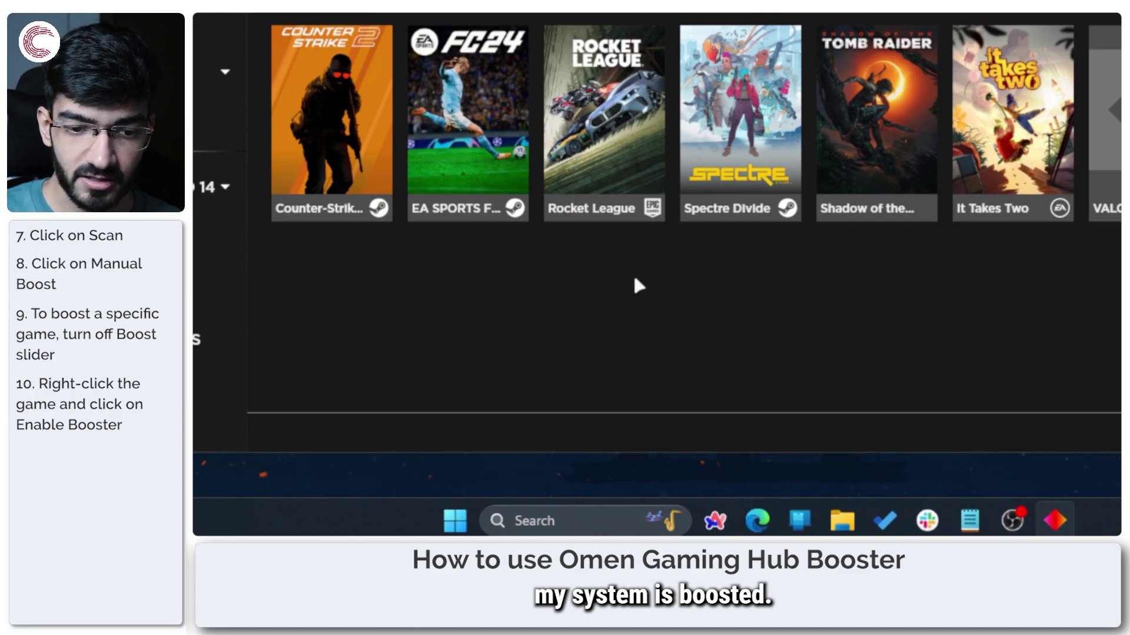